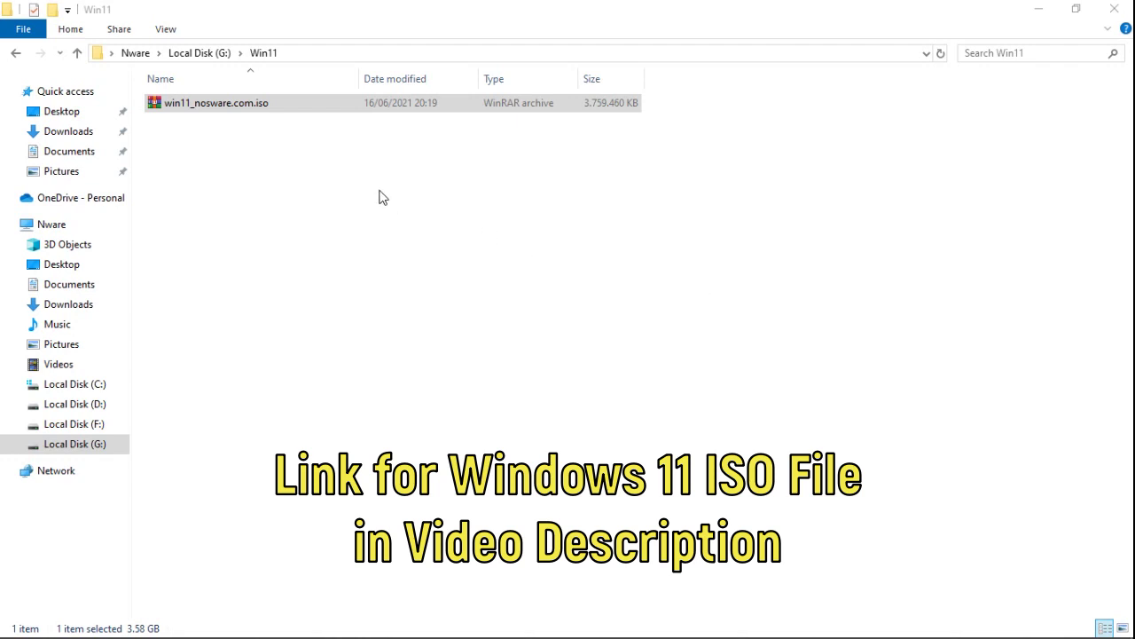
left_click(306, 113)
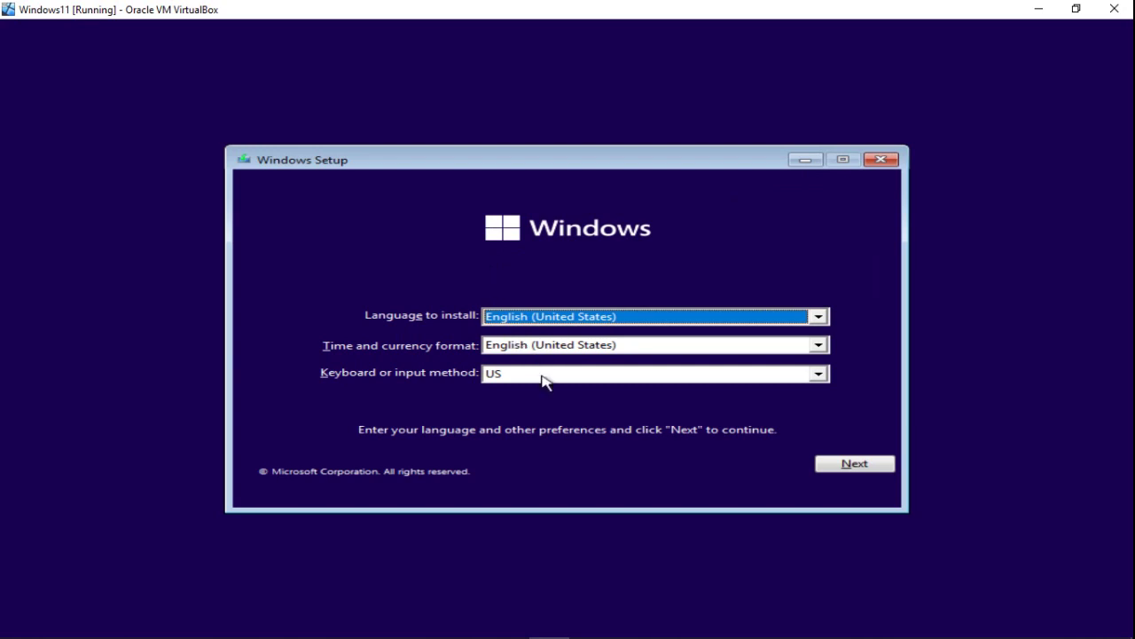
Start the Windows installation with English (United States) and the US keyboard, continuing without a product key
left_click(854, 464)
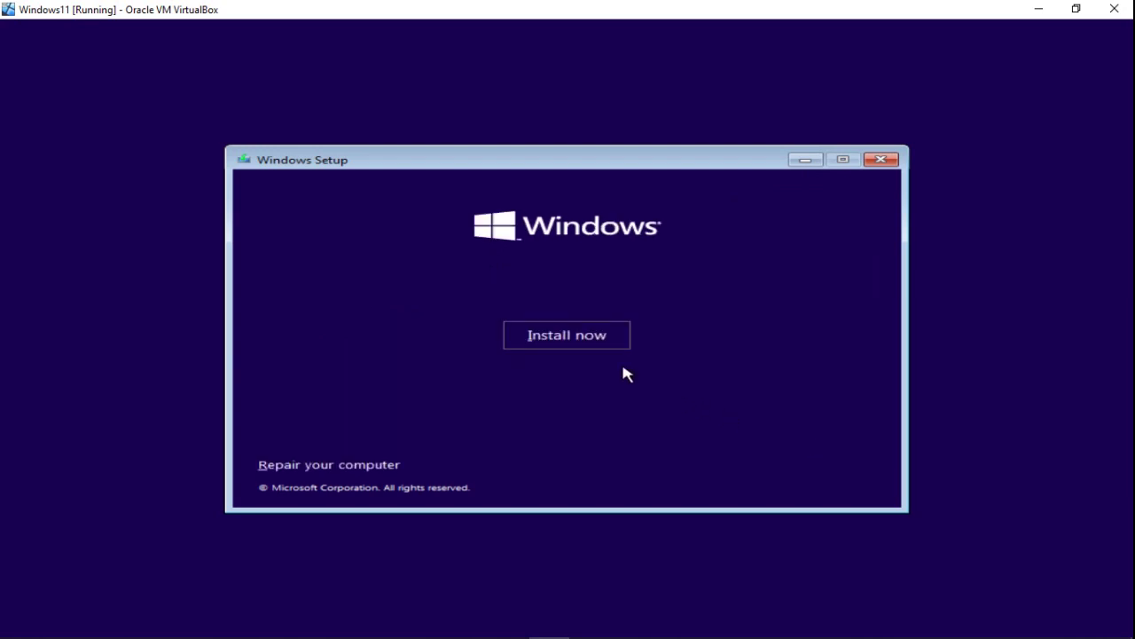
left_click(589, 343)
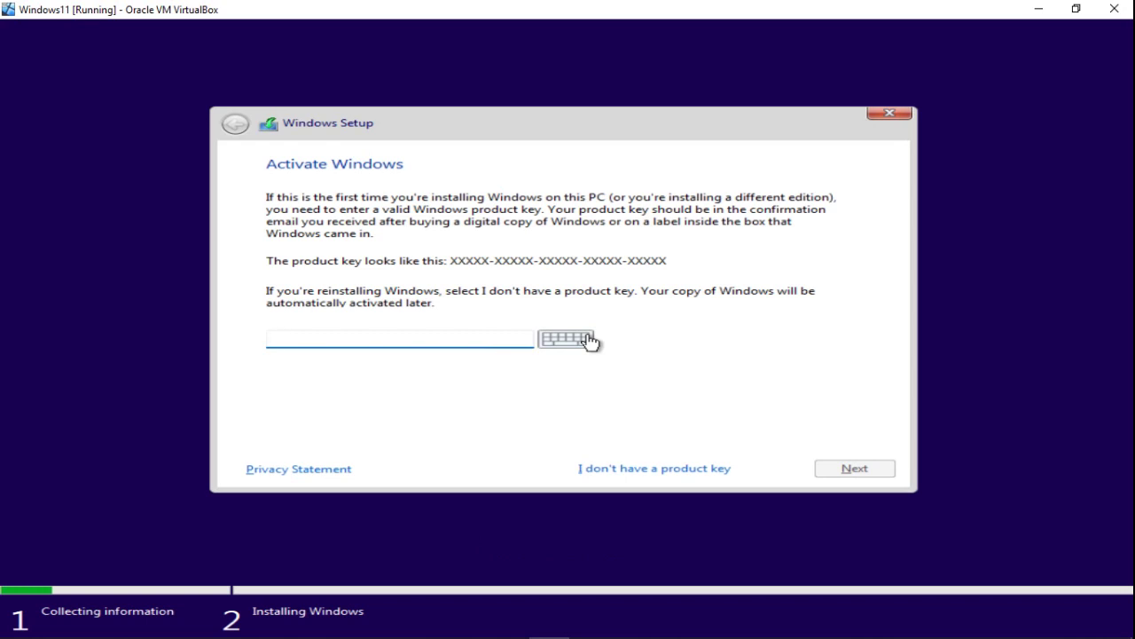
left_click(658, 472)
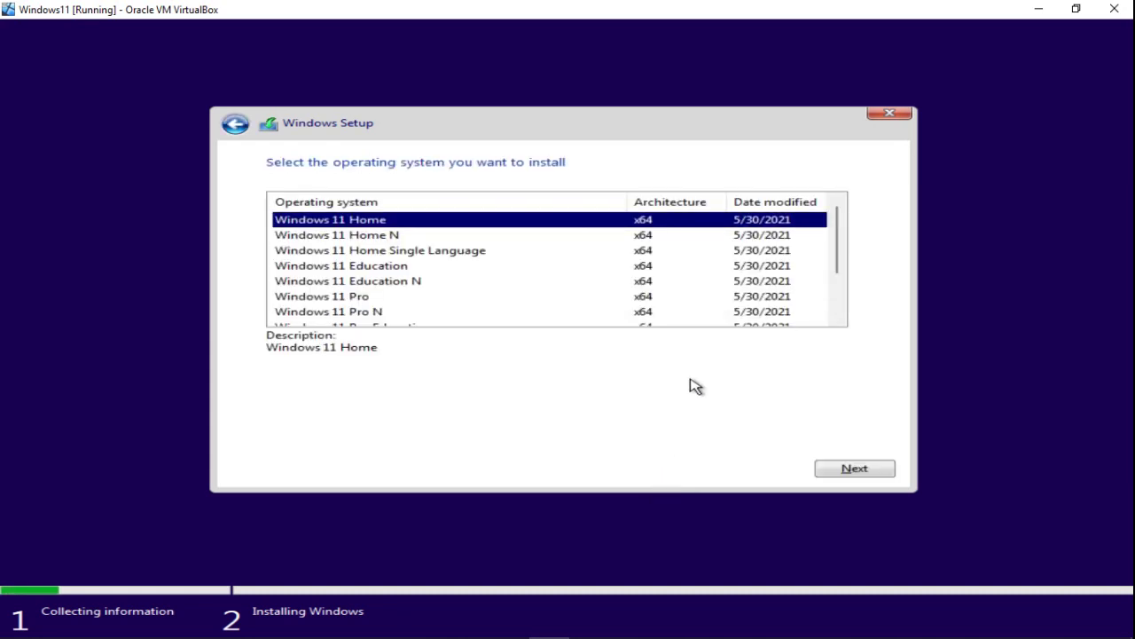
Choose the Windows 11 Pro edition and accept the Microsoft Software License Terms
left_click(355, 302)
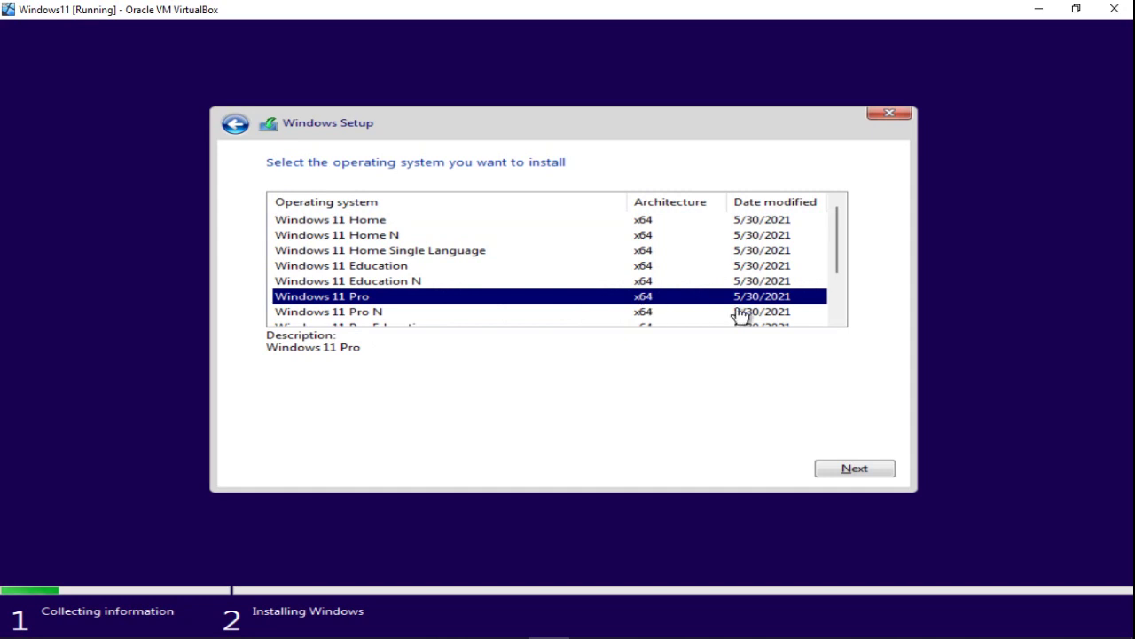
left_click(875, 465)
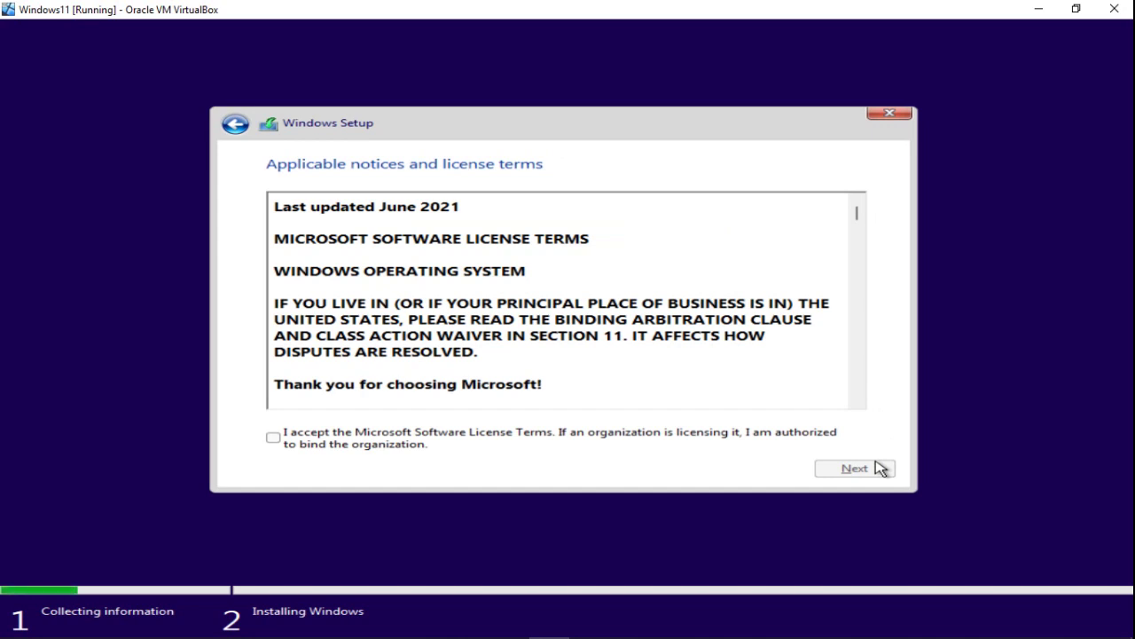
left_click(358, 443)
left_click(854, 469)
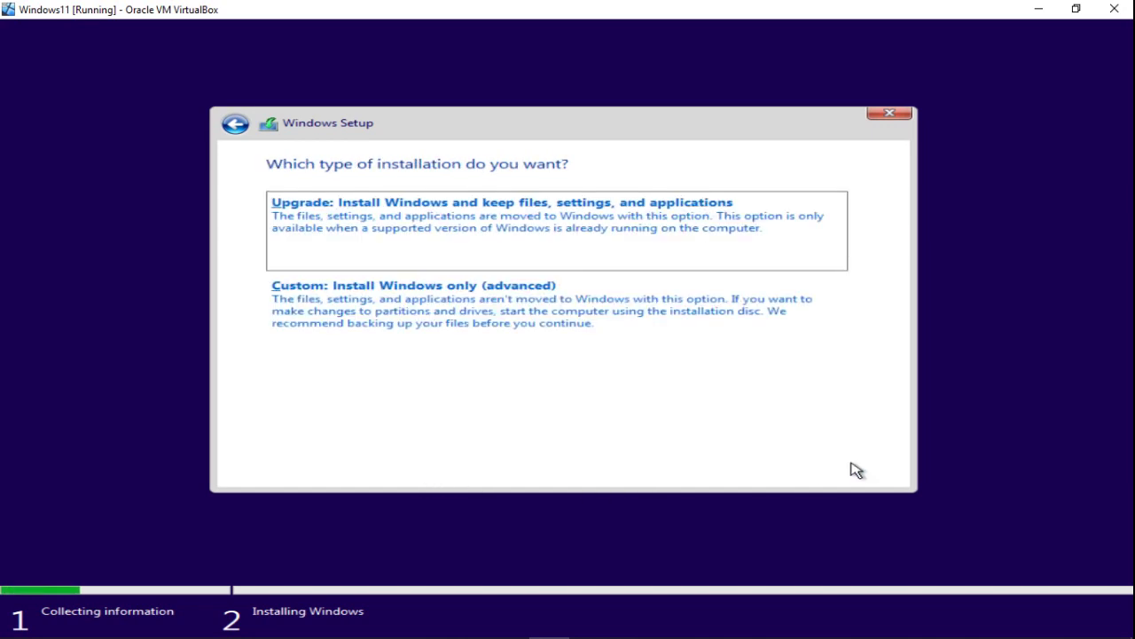
Custom-install Windows on a new 41928 MB partition made from Drive 0's unallocated space, and restart to continue setup
left_click(527, 312)
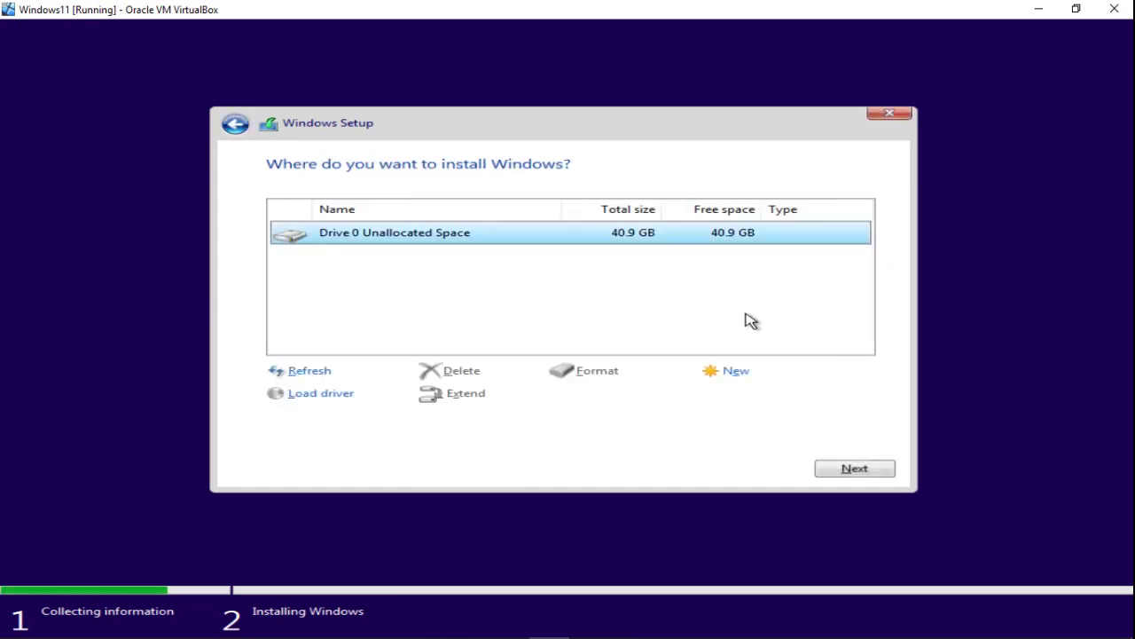
left_click(748, 368)
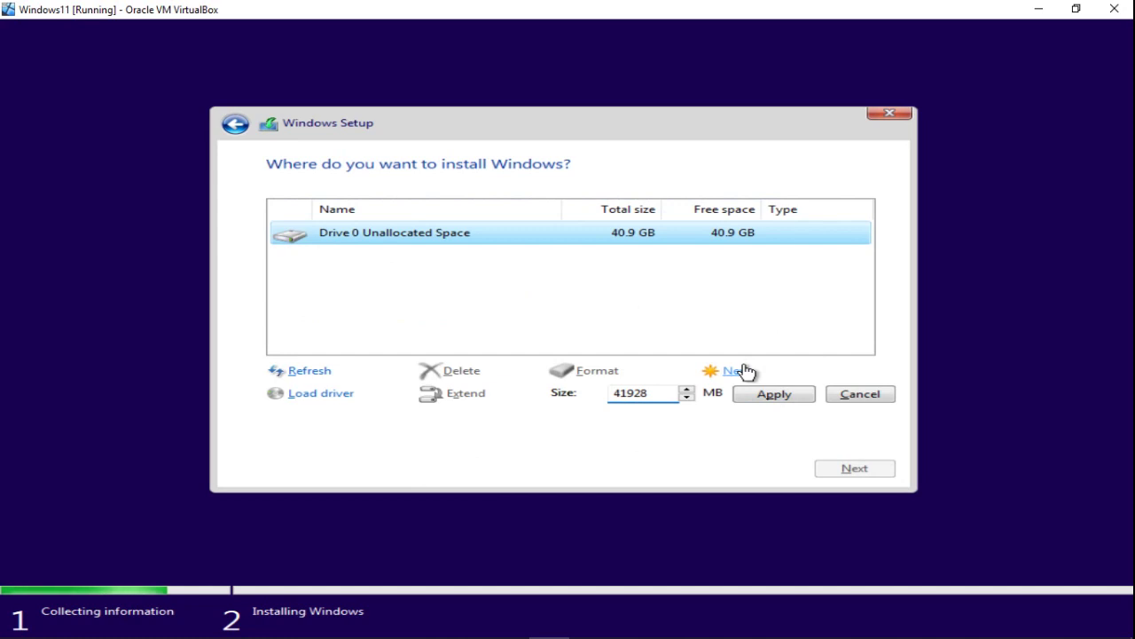
left_click(797, 393)
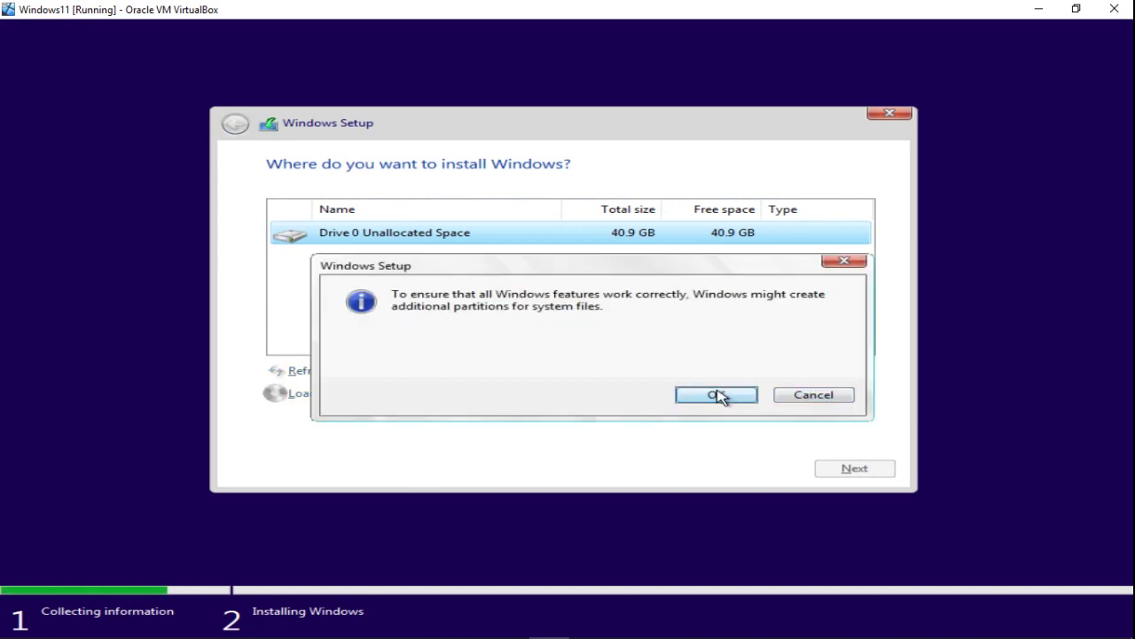
left_click(717, 394)
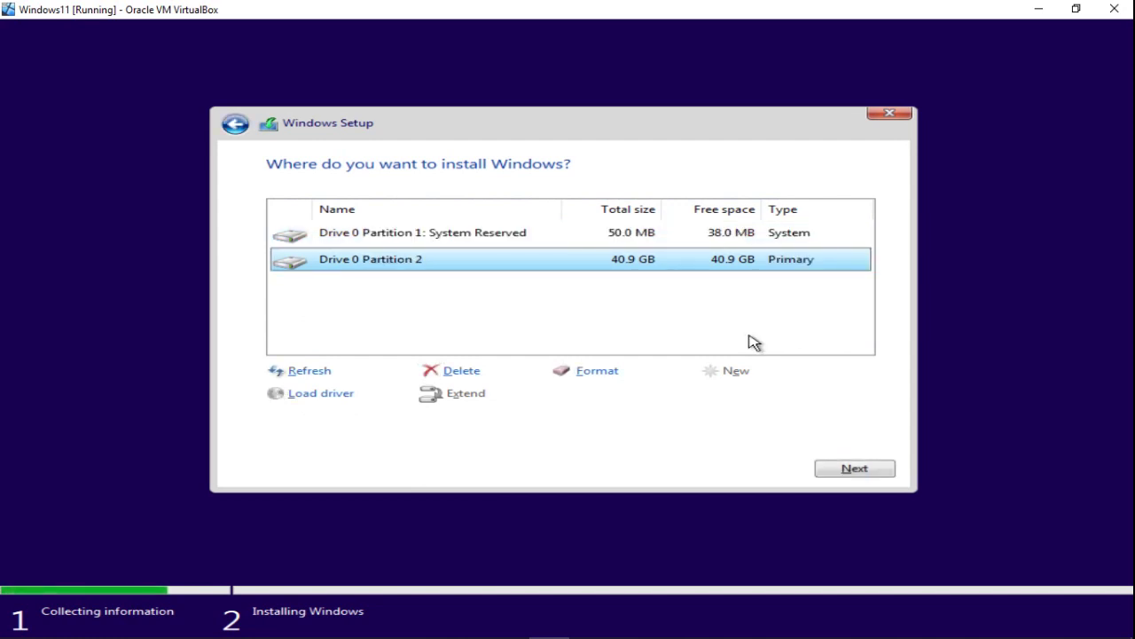
left_click(862, 469)
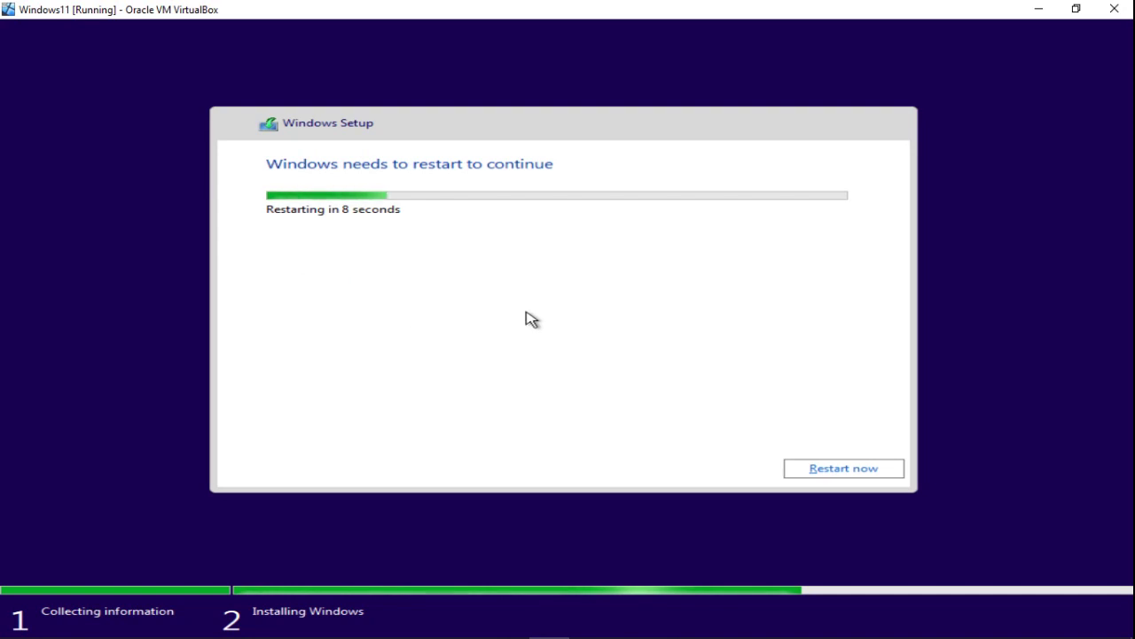
left_click(844, 469)
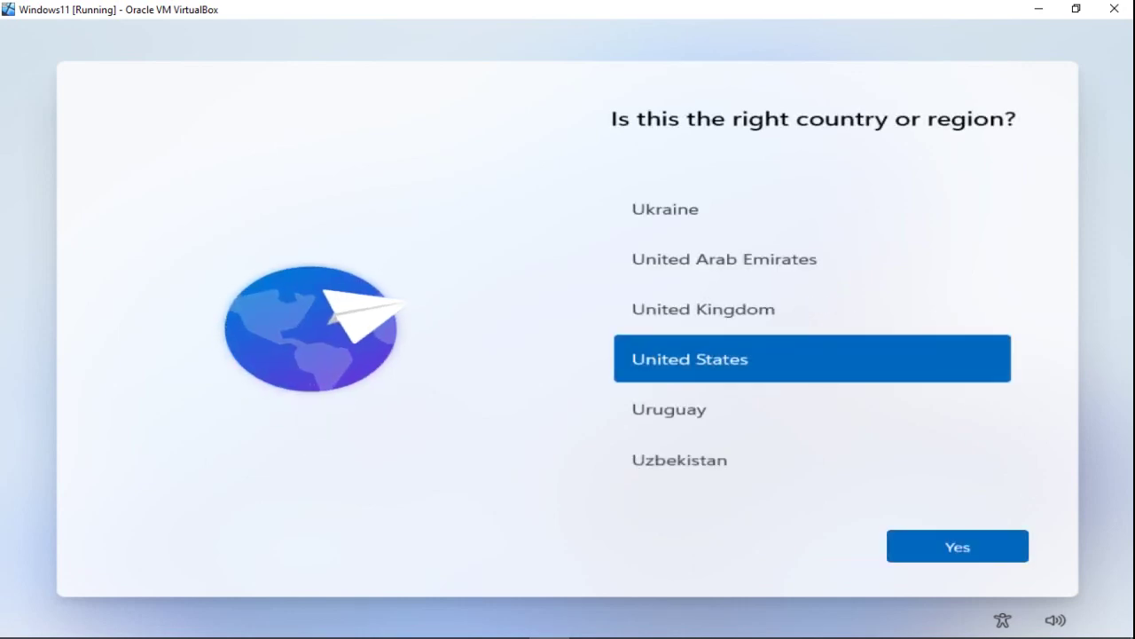
Set the region to United States and the keyboard layout to US, skipping a second keyboard layout
left_click(963, 550)
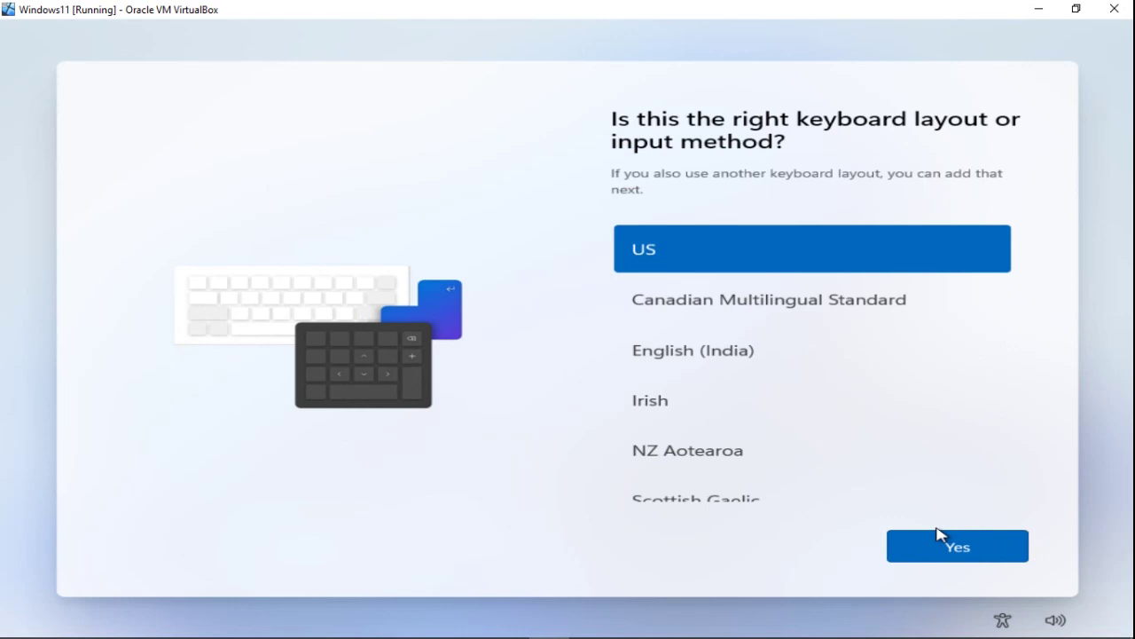
left_click(959, 552)
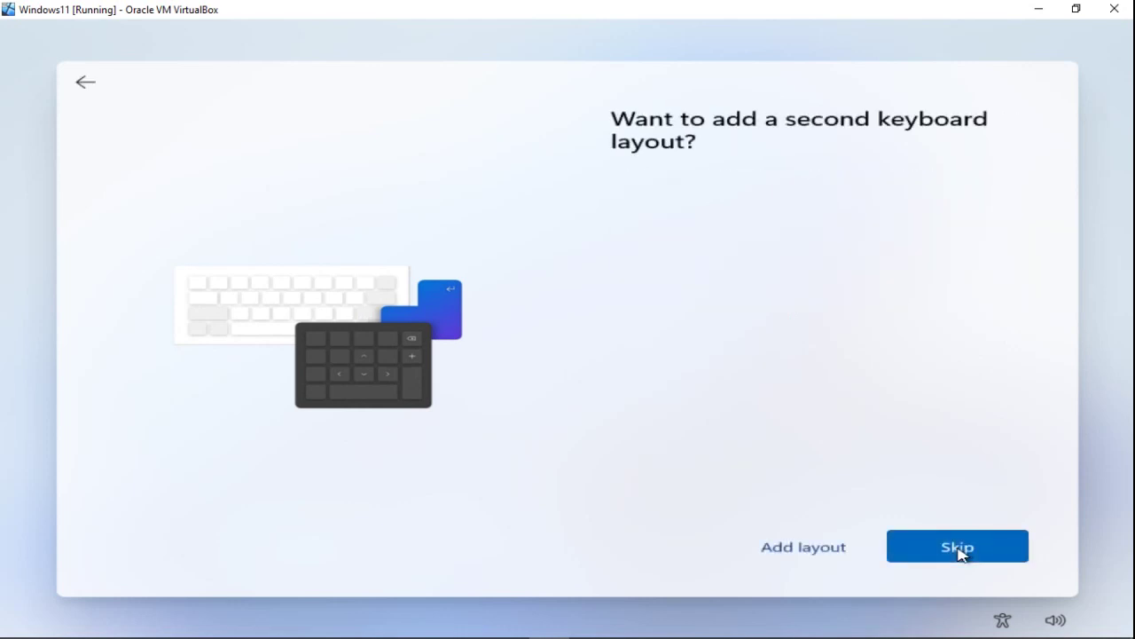
left_click(959, 552)
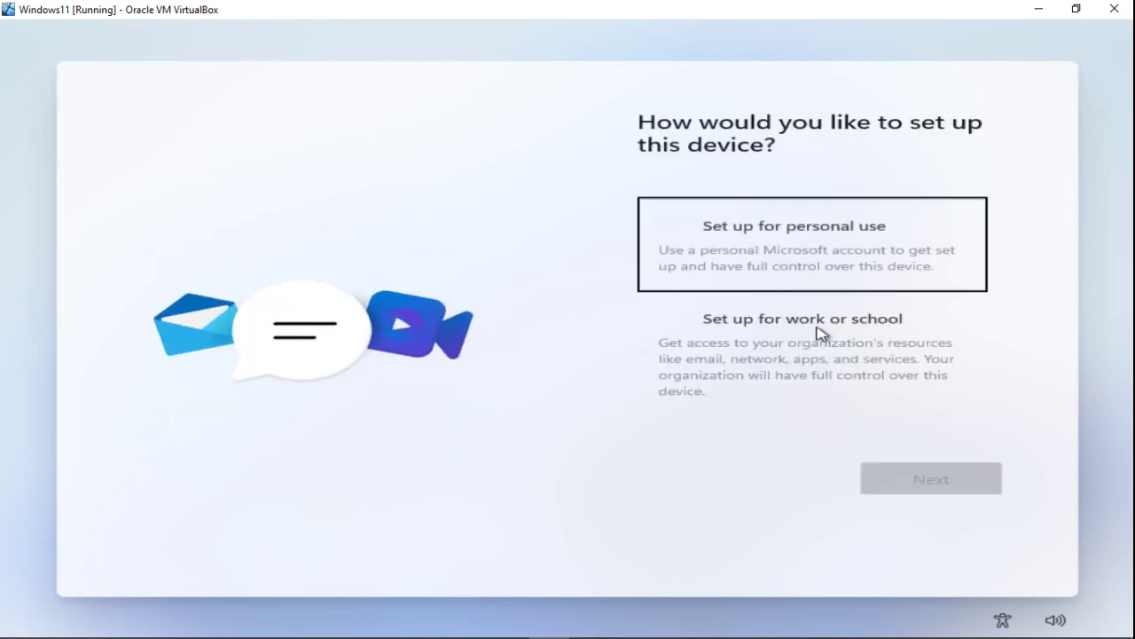
Set up the device for personal use with an offline account and the limited experience
left_click(847, 247)
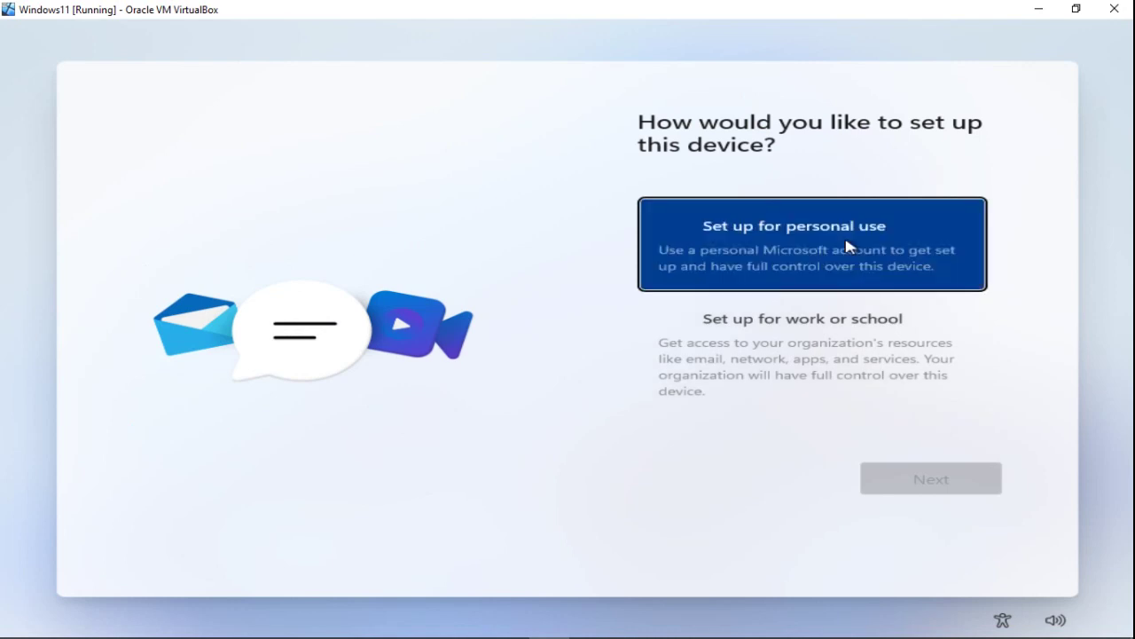
left_click(926, 484)
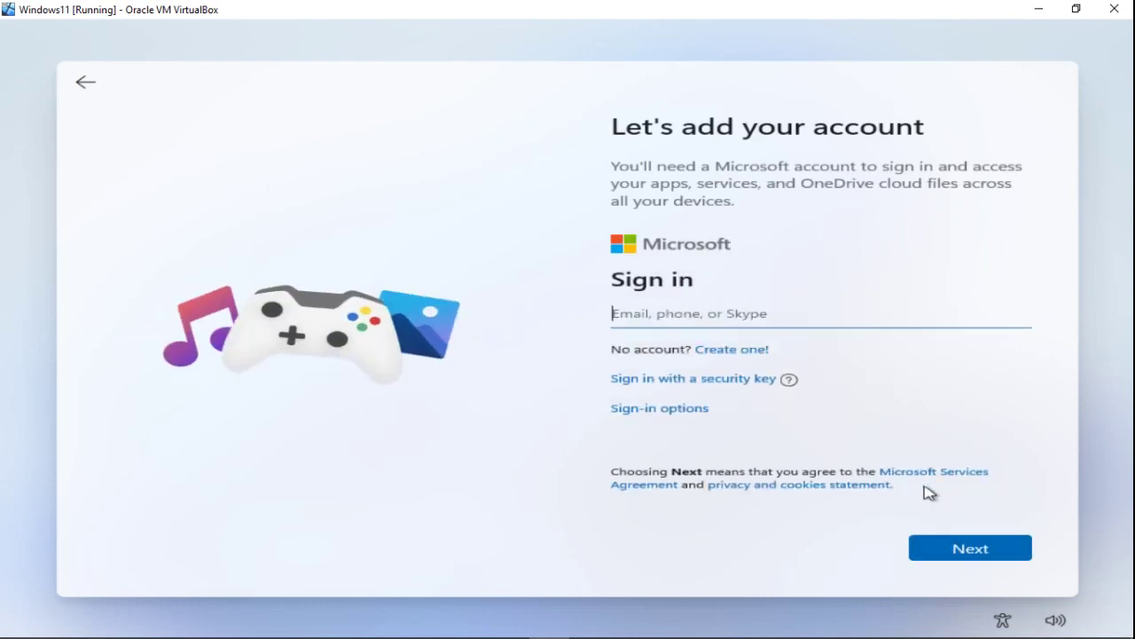
left_click(672, 412)
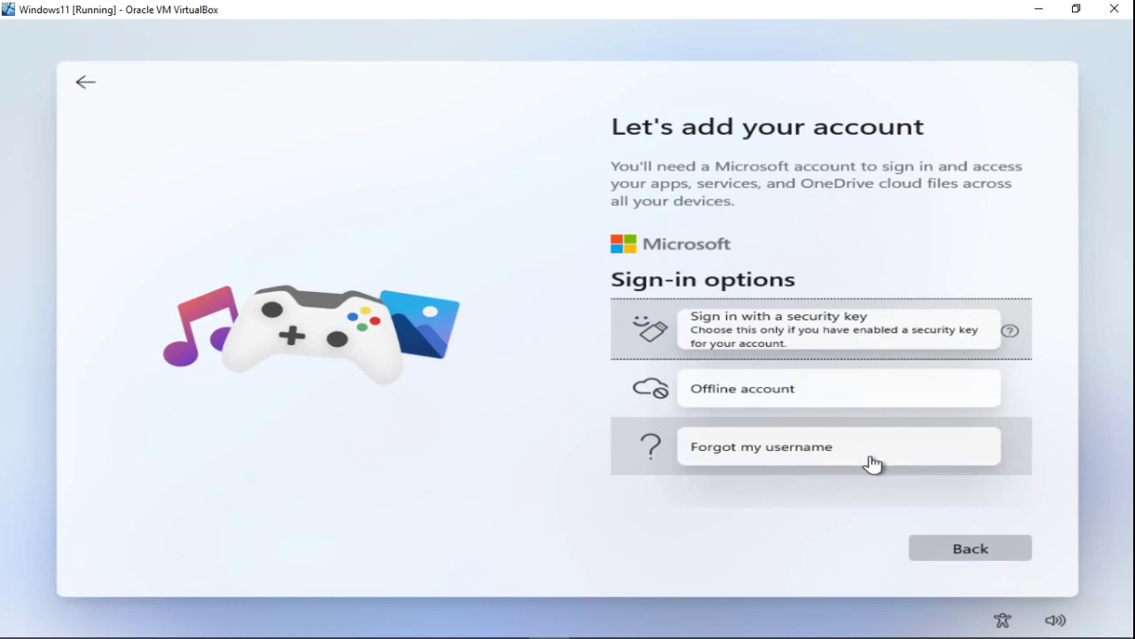
left_click(847, 404)
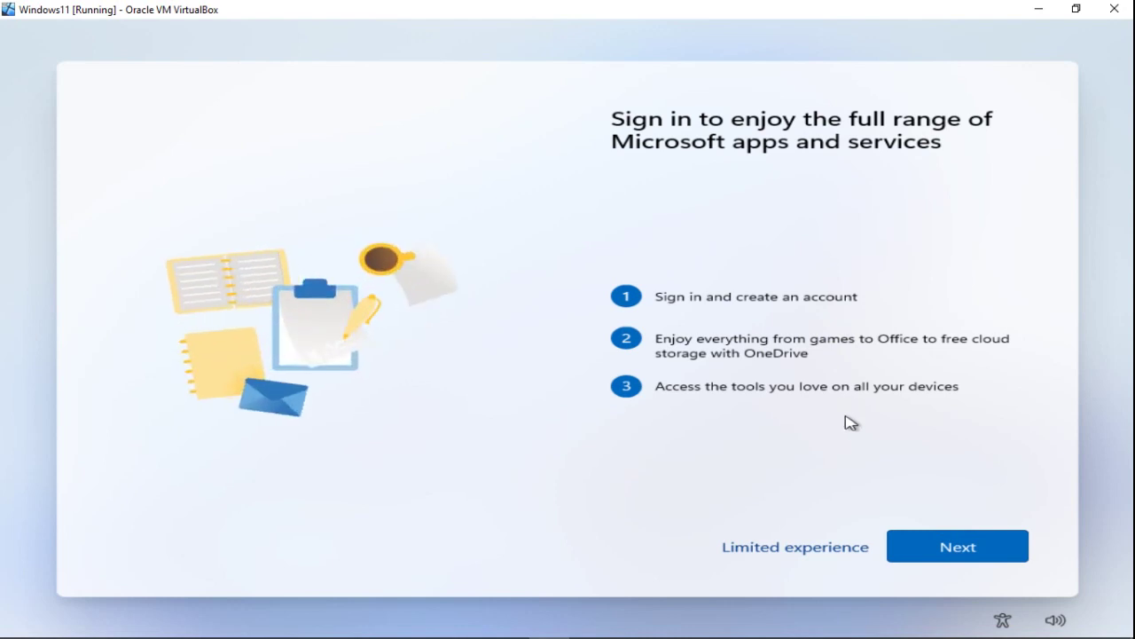
left_click(847, 550)
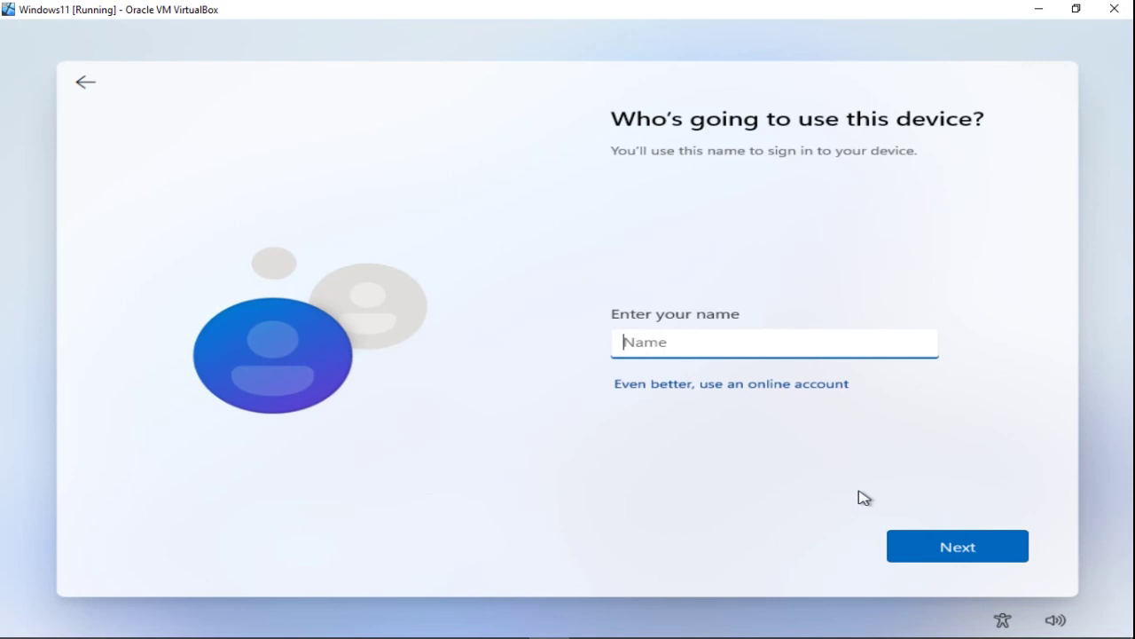
Name the local account Nosware.com and leave its password blank
type("Nosware.com")
left_click(958, 546)
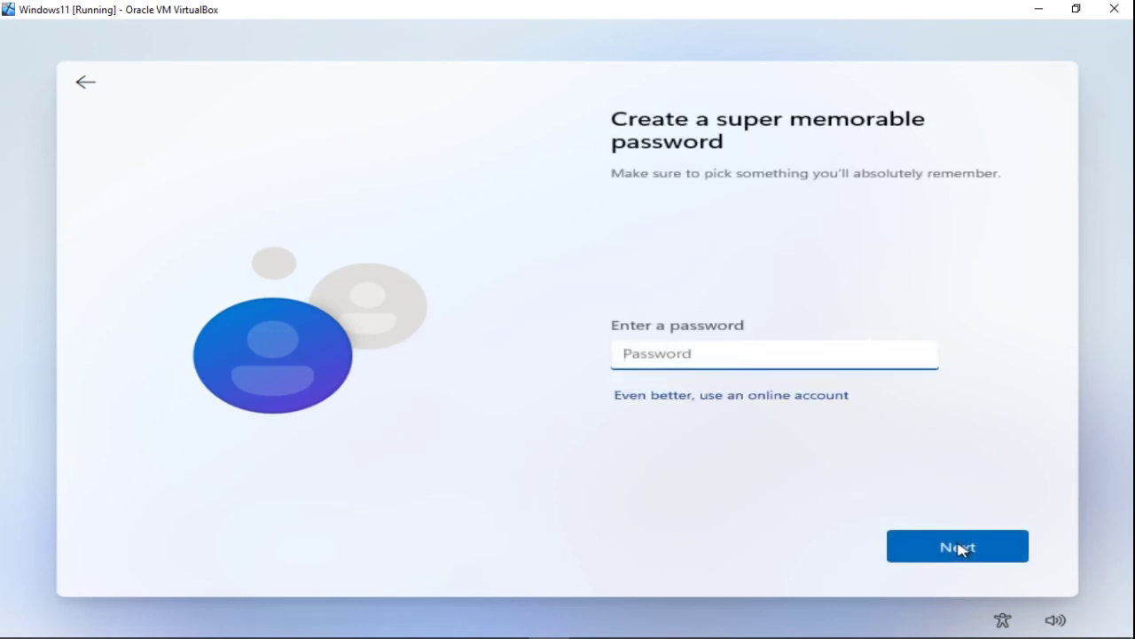
left_click(959, 548)
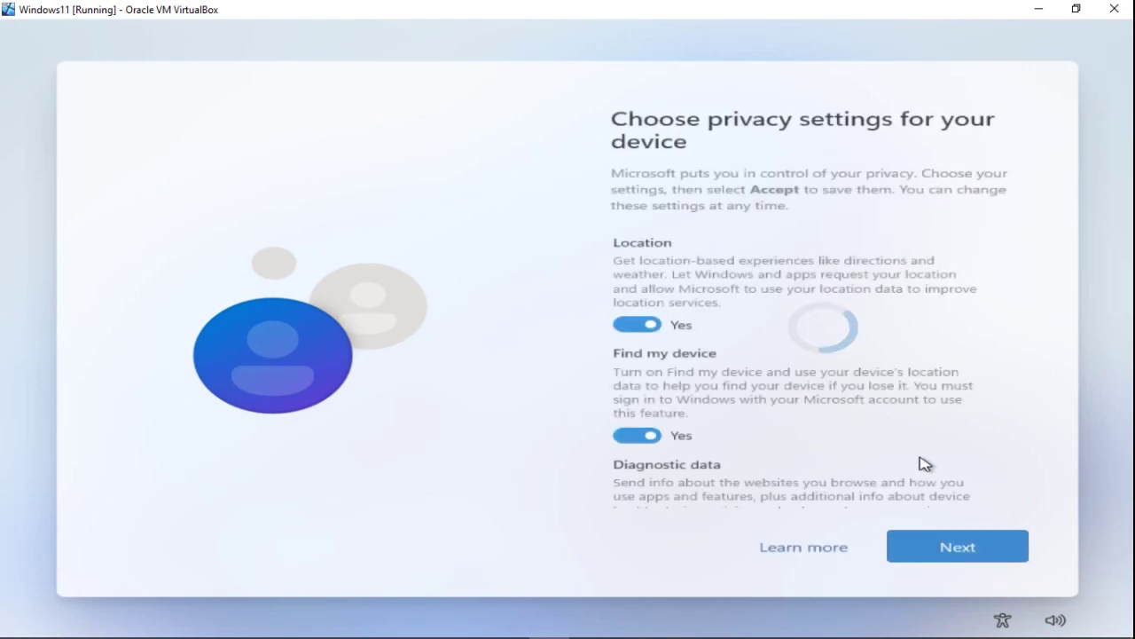
Turn off location, Find my device, optional diagnostic data, inking & typing, tailored experiences and advertising ID, and accept the privacy settings
left_click(645, 328)
left_click(643, 422)
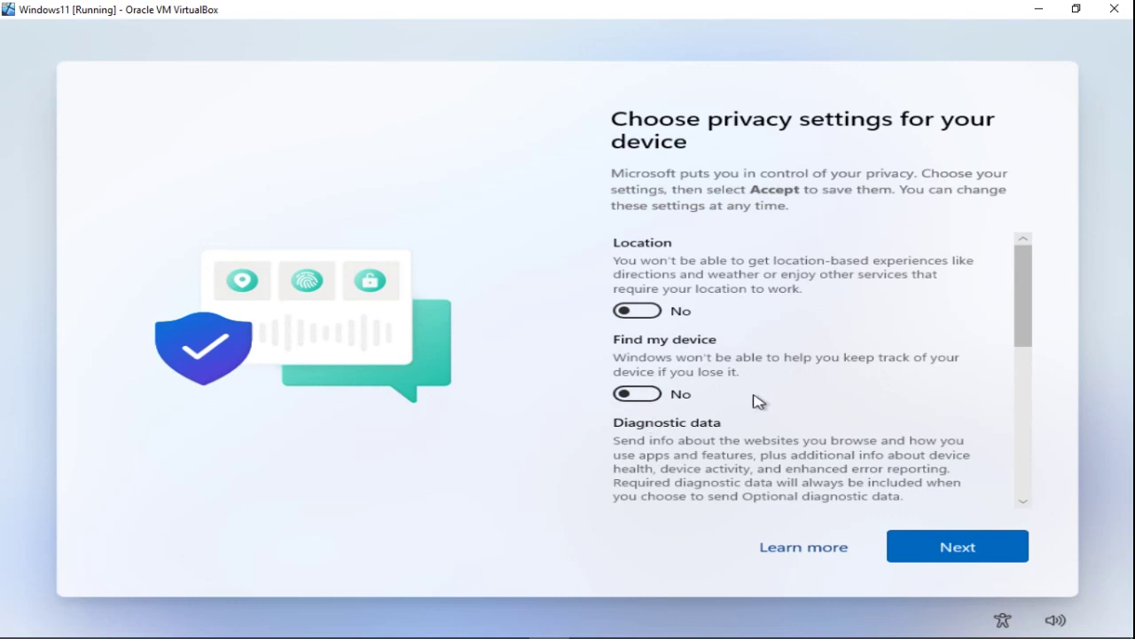
left_click_drag(1021, 307, 1014, 380)
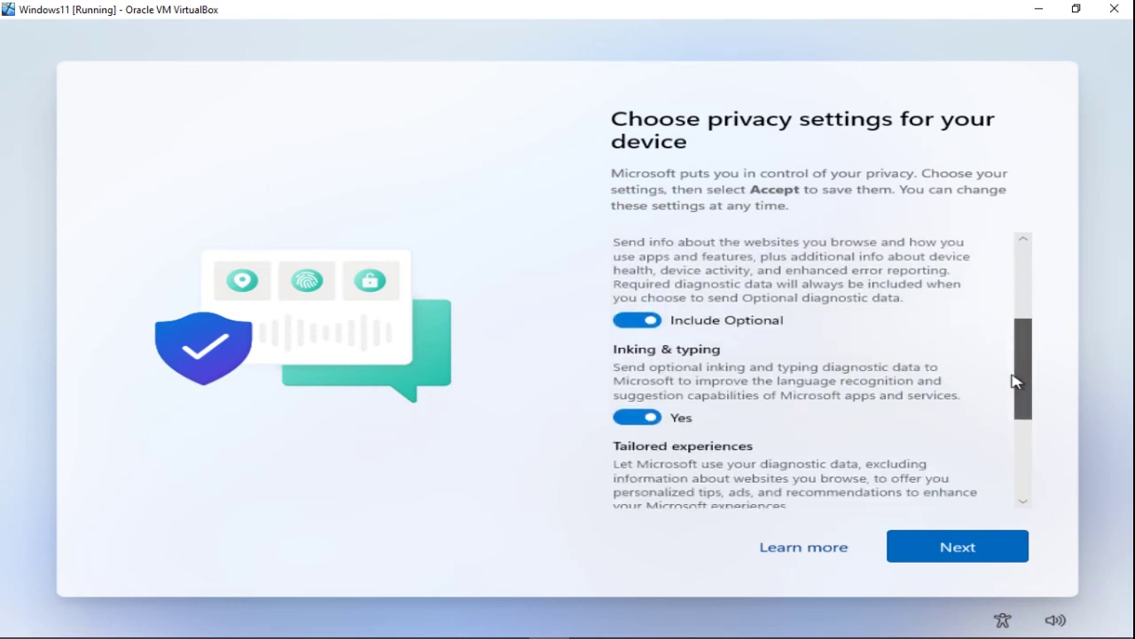
left_click(645, 323)
left_click(645, 417)
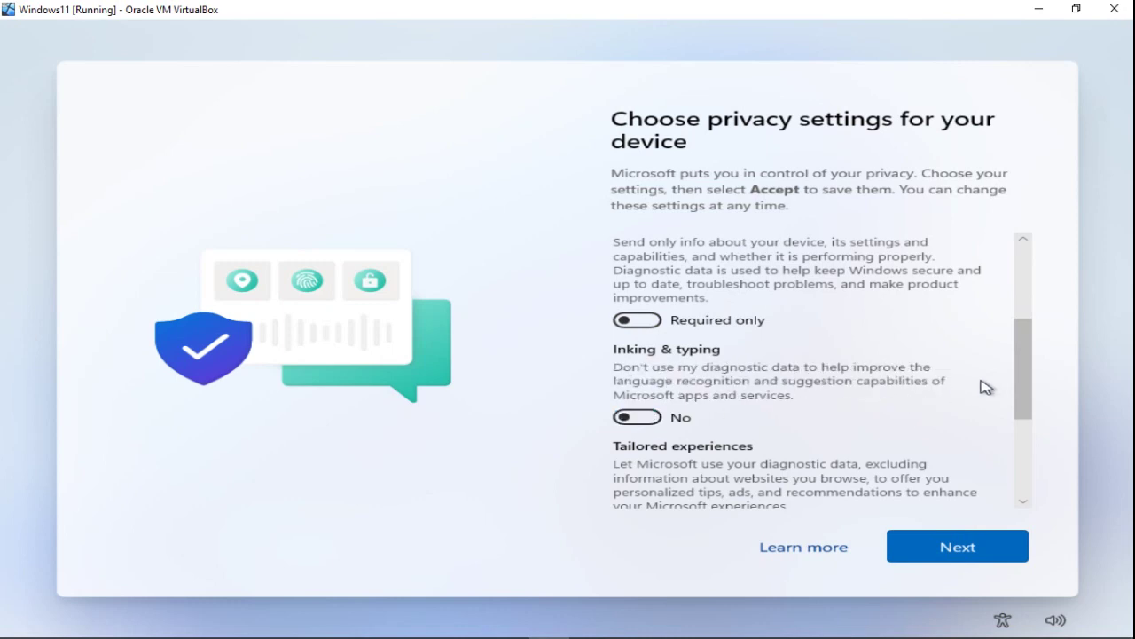
left_click_drag(1020, 394, 1021, 481)
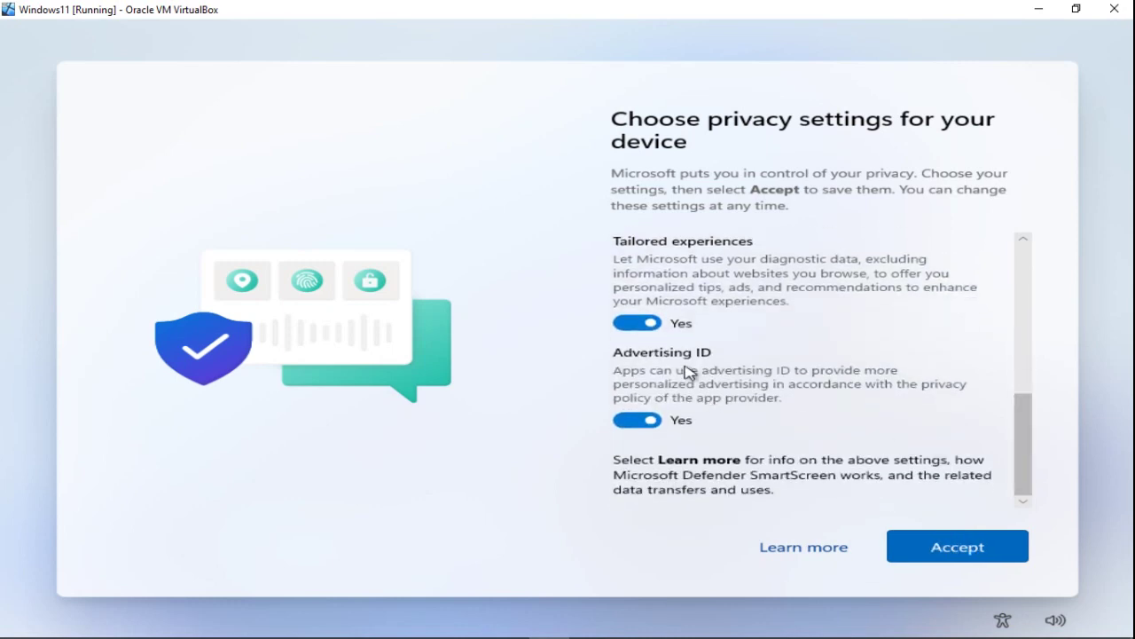
left_click(647, 324)
left_click(647, 420)
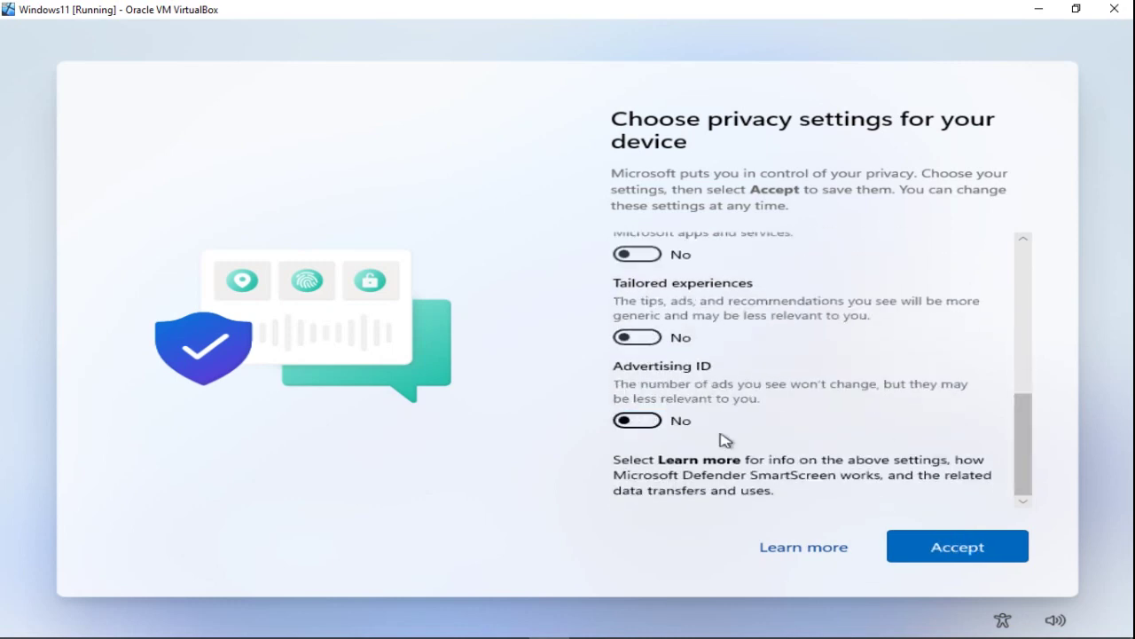
left_click(970, 550)
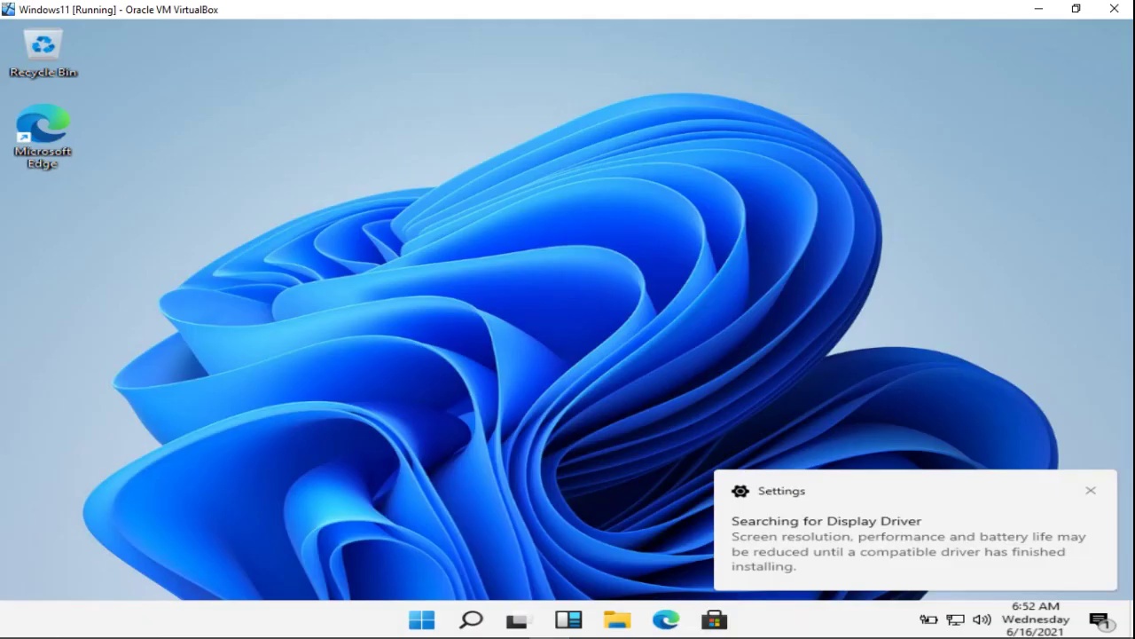
Look at the Start menu of the new Windows 11 desktop, and show This PC in File Explorer
key("super")
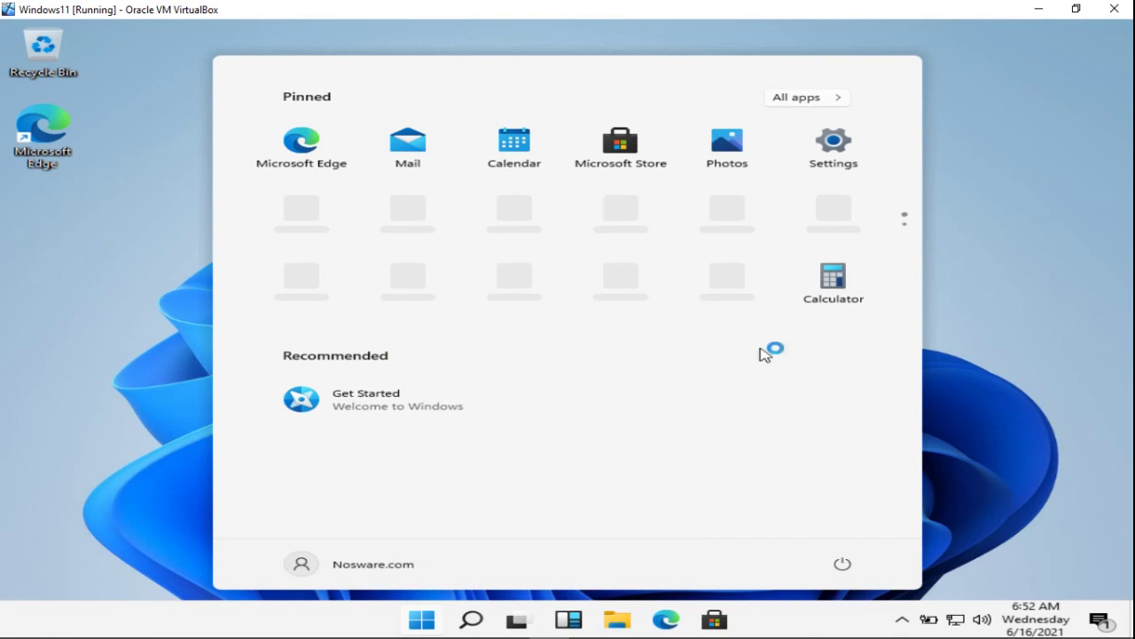
left_click(983, 289)
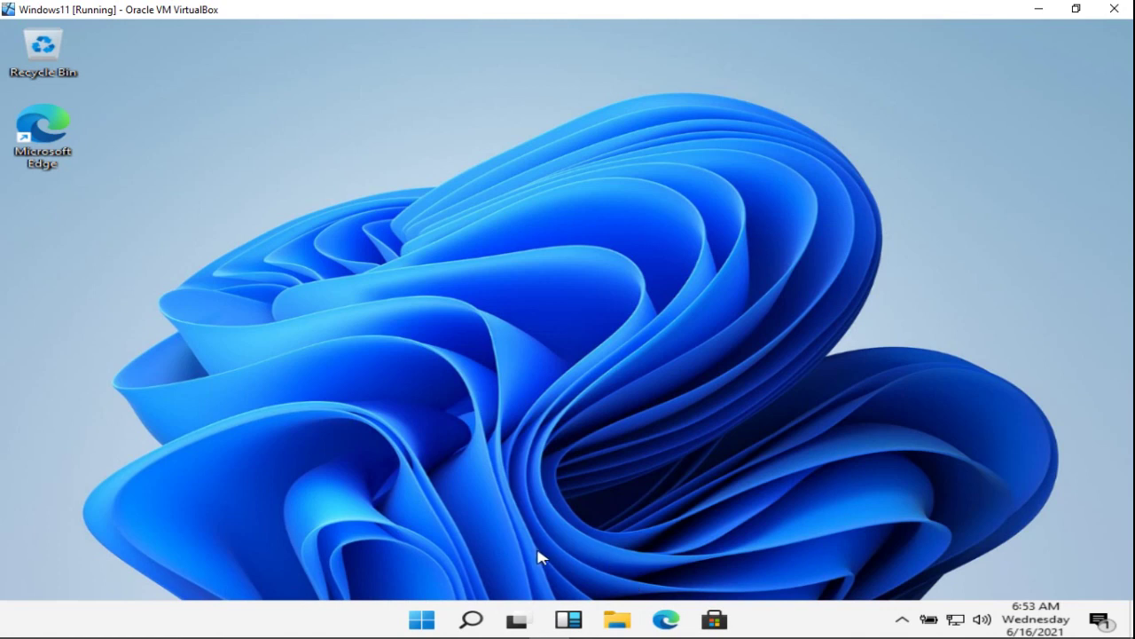
left_click(621, 620)
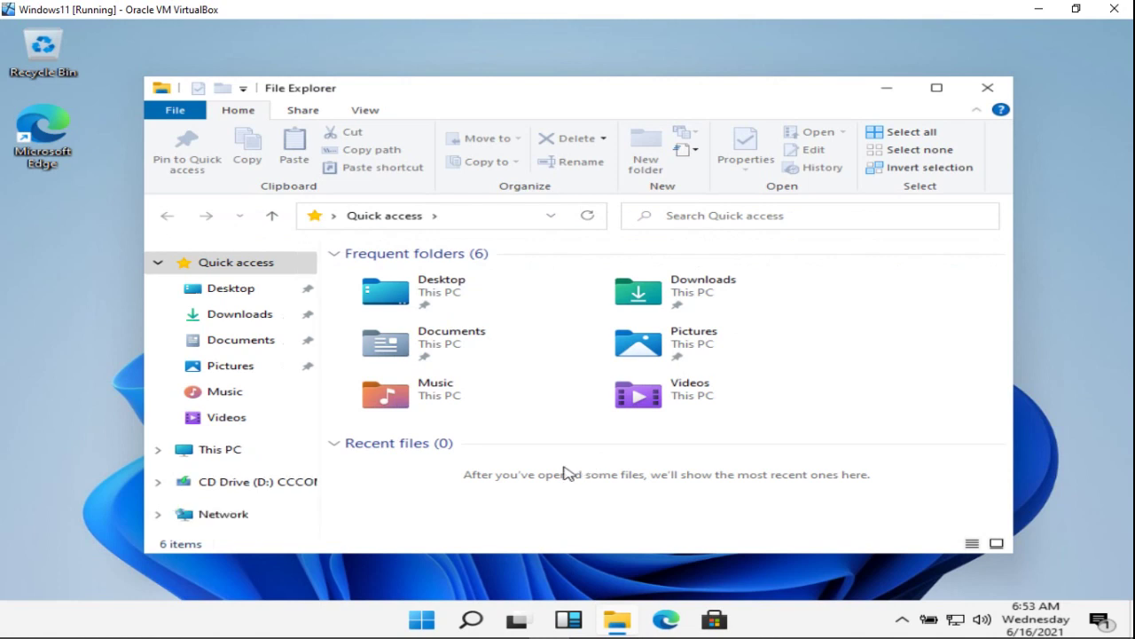
left_click(217, 457)
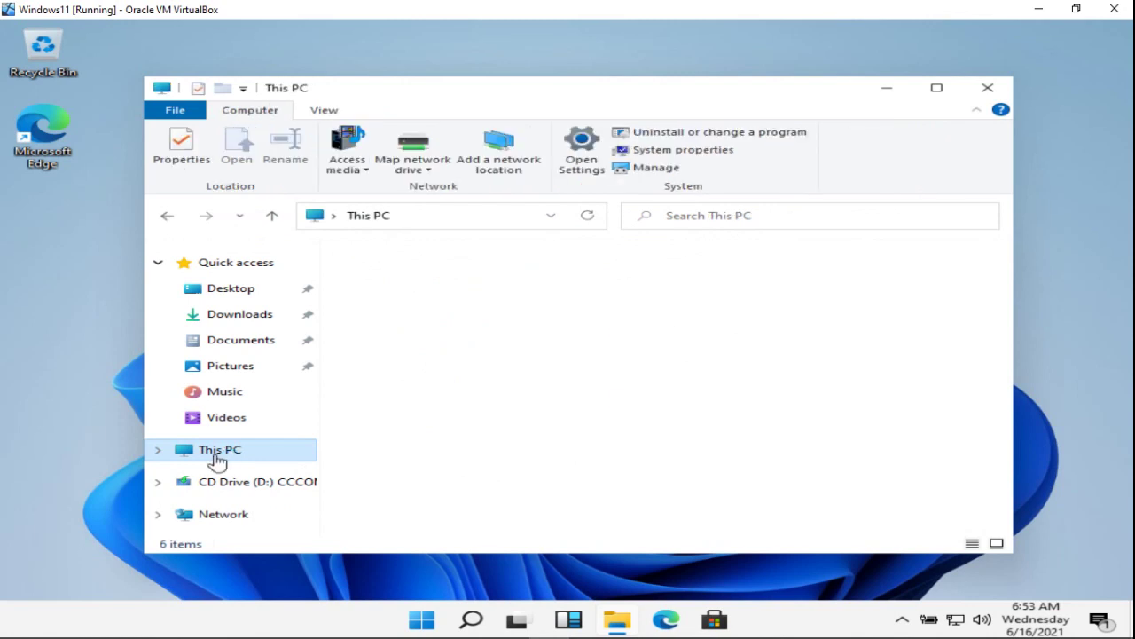